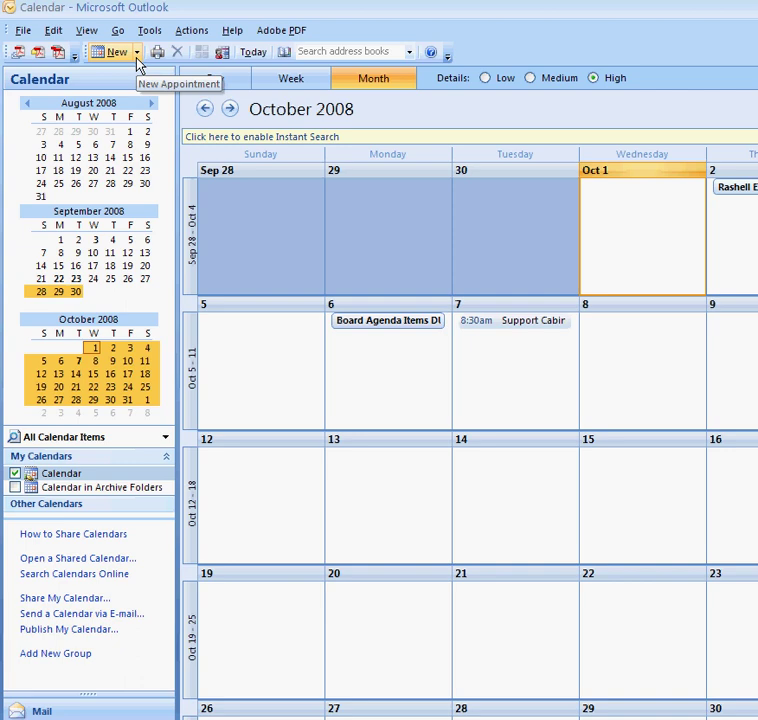
# Try the new-item list and a blank appointment, then close it without saving
pyautogui.click(137, 55)
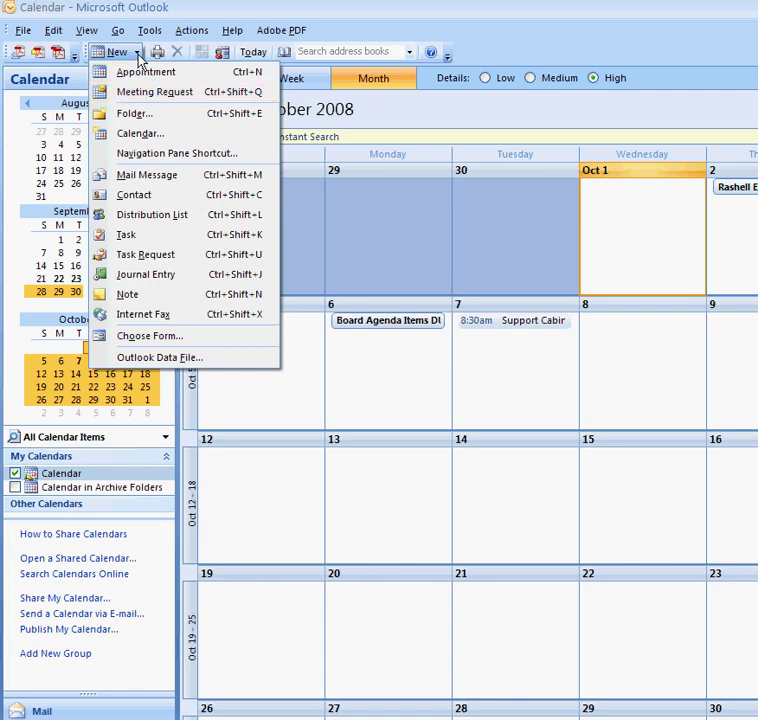
pyautogui.click(135, 54)
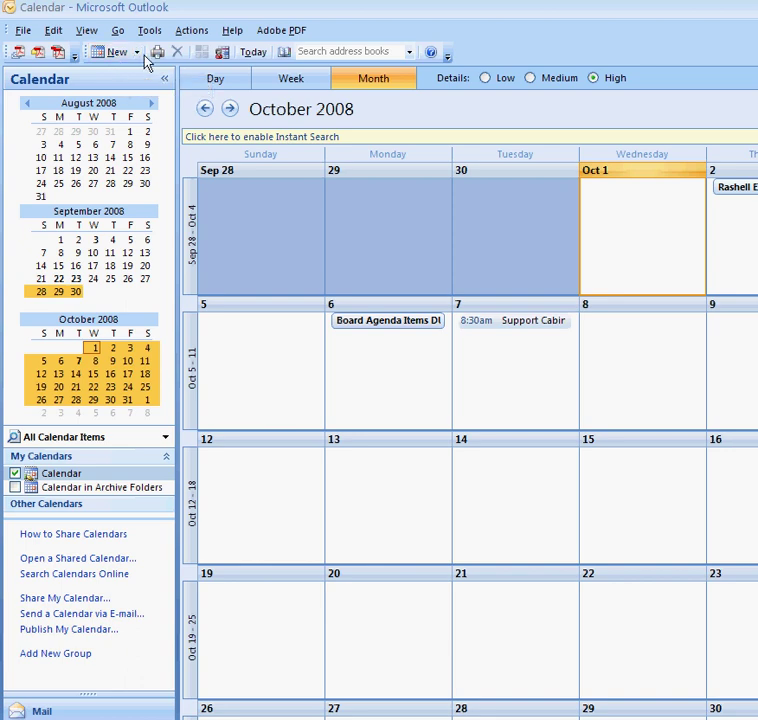
pyautogui.click(136, 53)
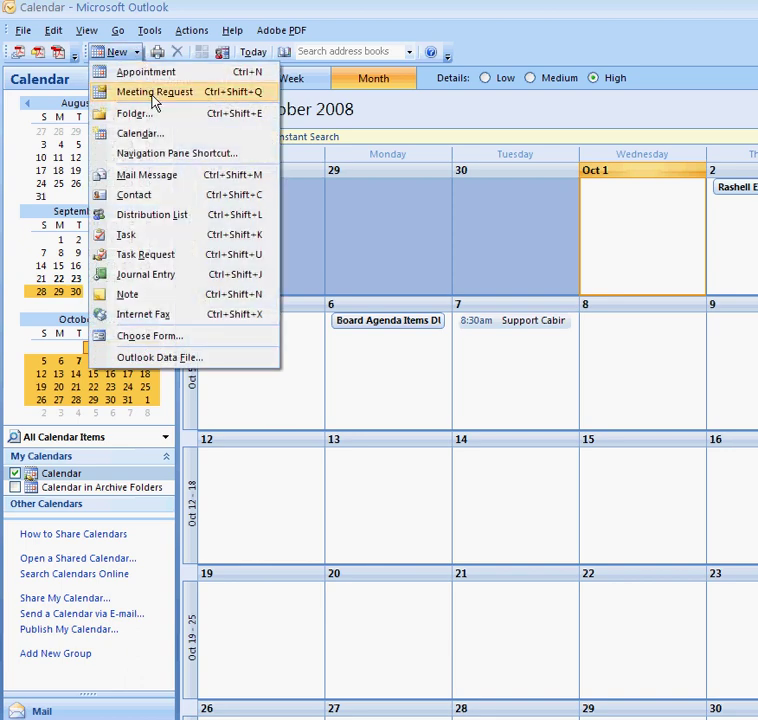
pyautogui.click(114, 57)
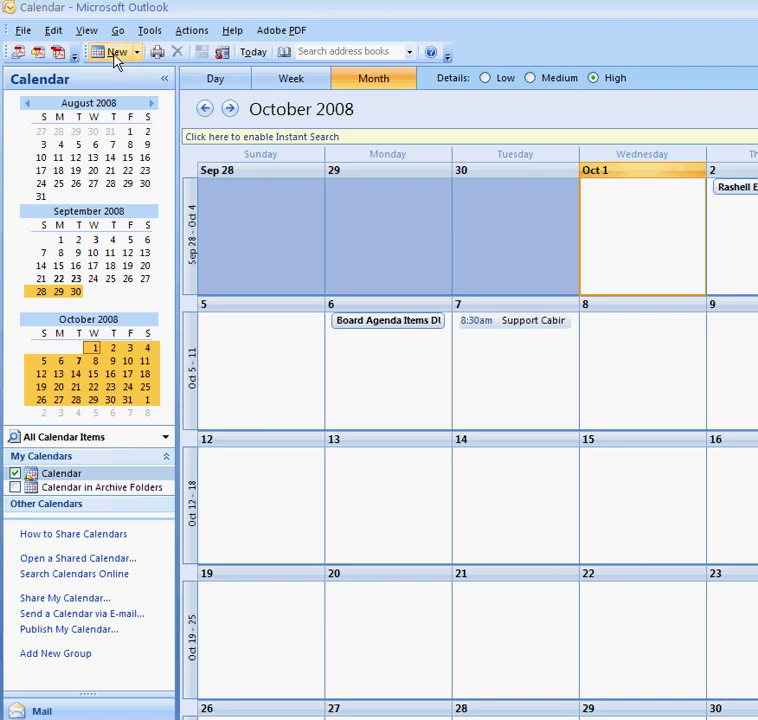
pyautogui.click(115, 58)
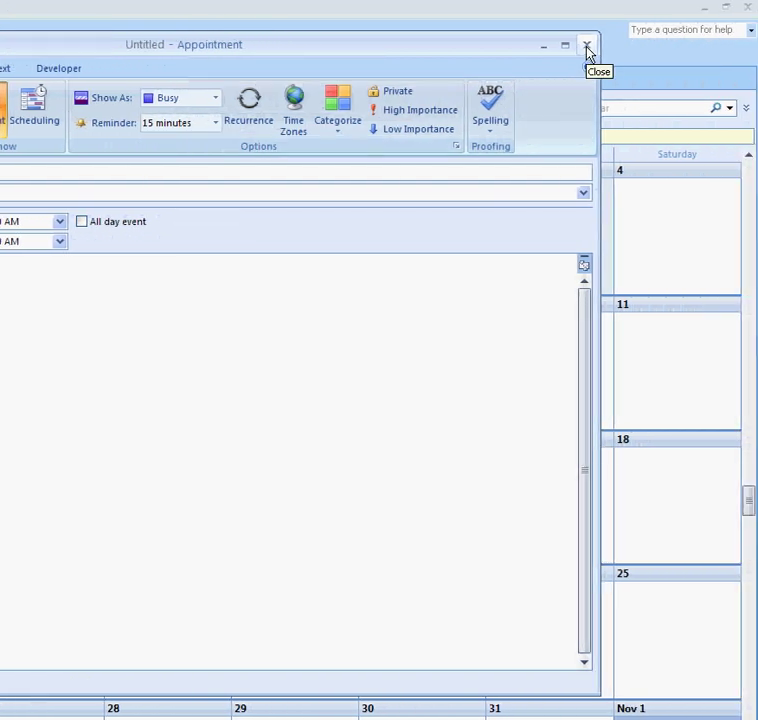
pyautogui.click(587, 46)
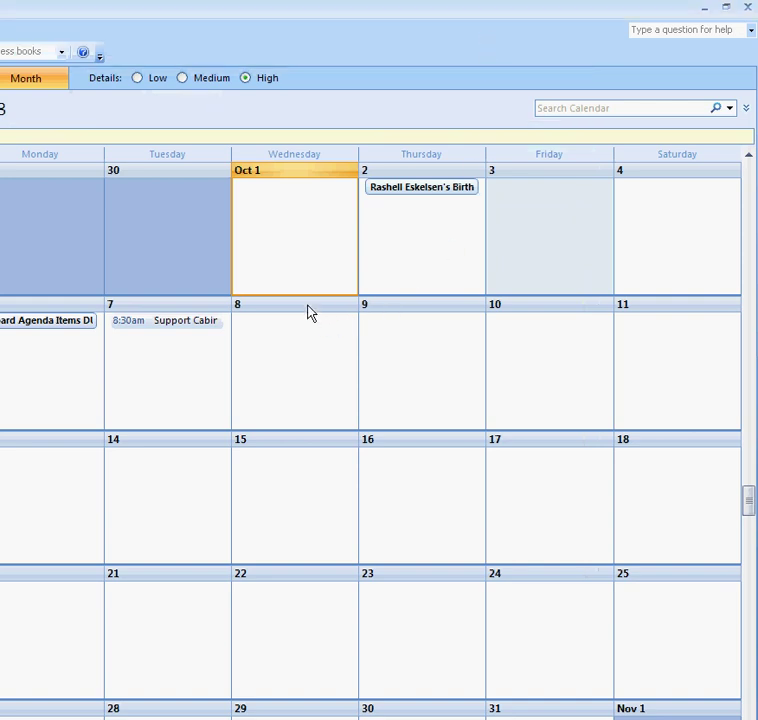
# Create an Oct 7 appointment 'Meeting about meetings' at District Office, timed from 9:00 AM
pyautogui.moveTo(296, 197)
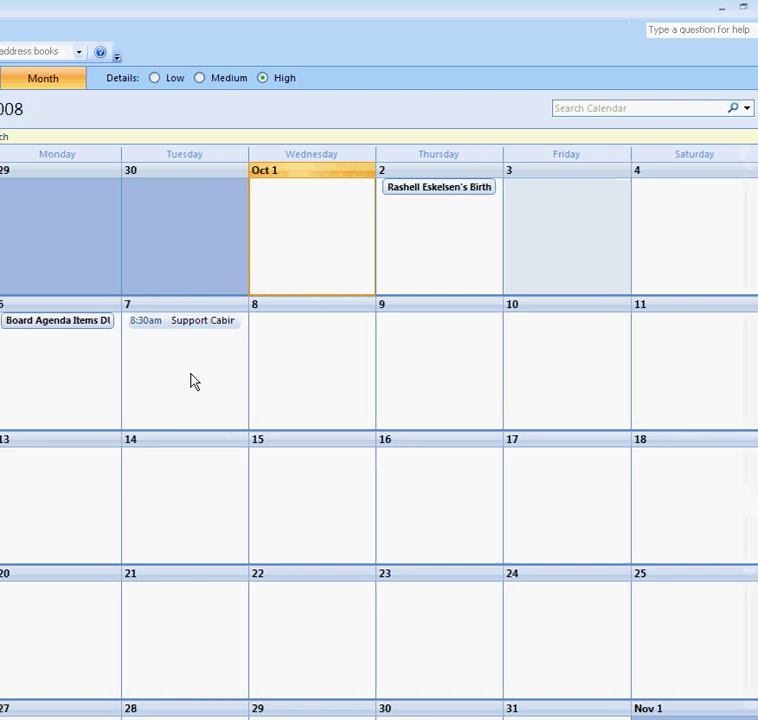
pyautogui.moveTo(152, 381)
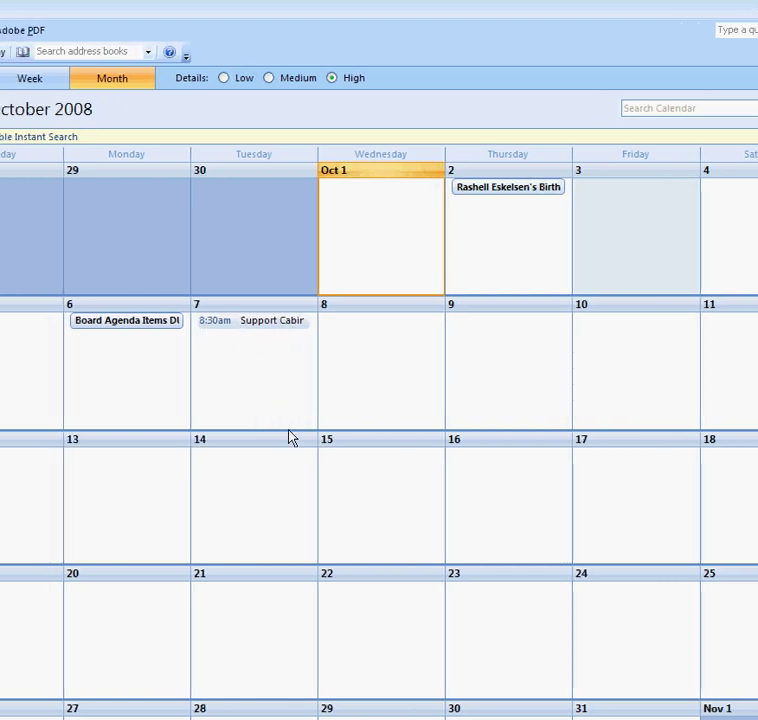
pyautogui.doubleClick(253, 378)
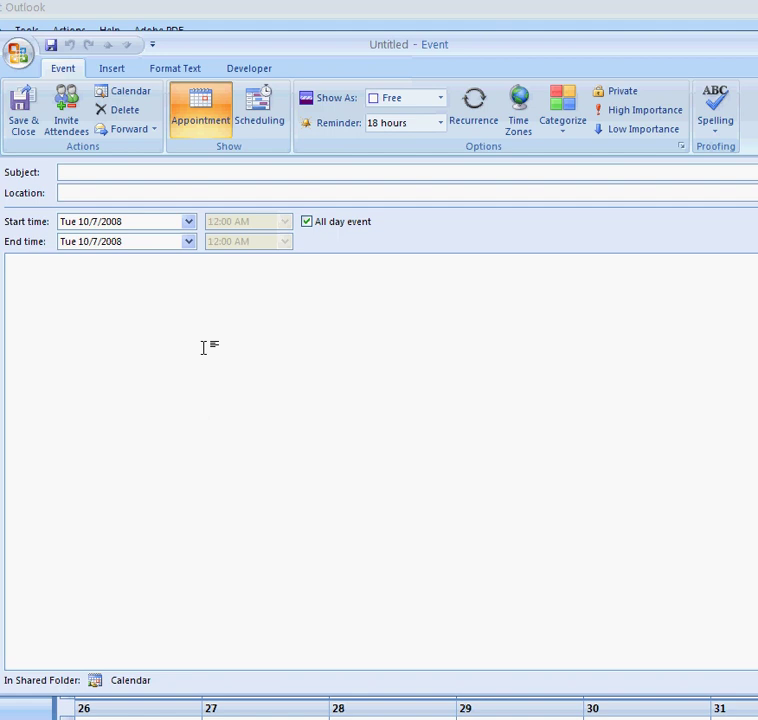
pyautogui.write('Meeting about meetings')
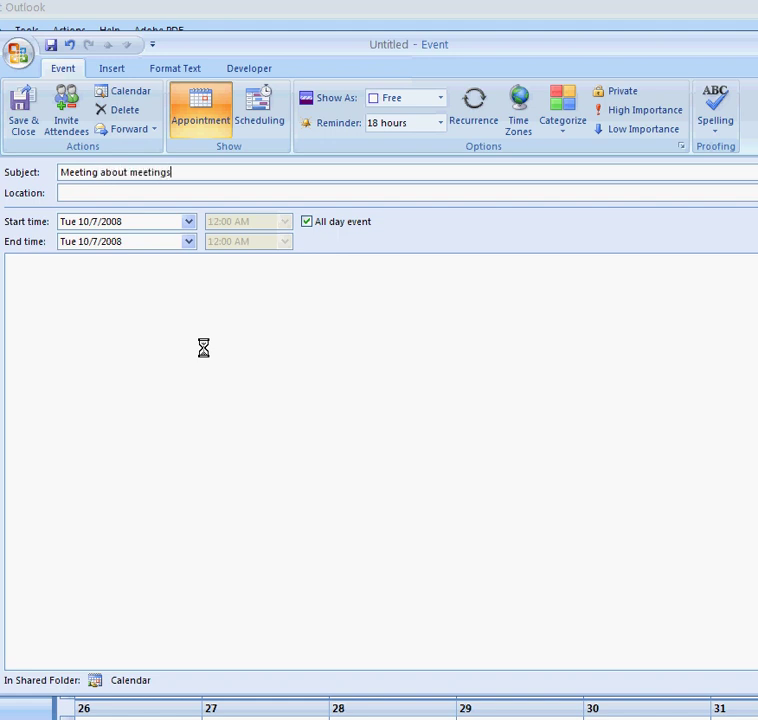
pyautogui.press('Tab')
pyautogui.write('Dist')
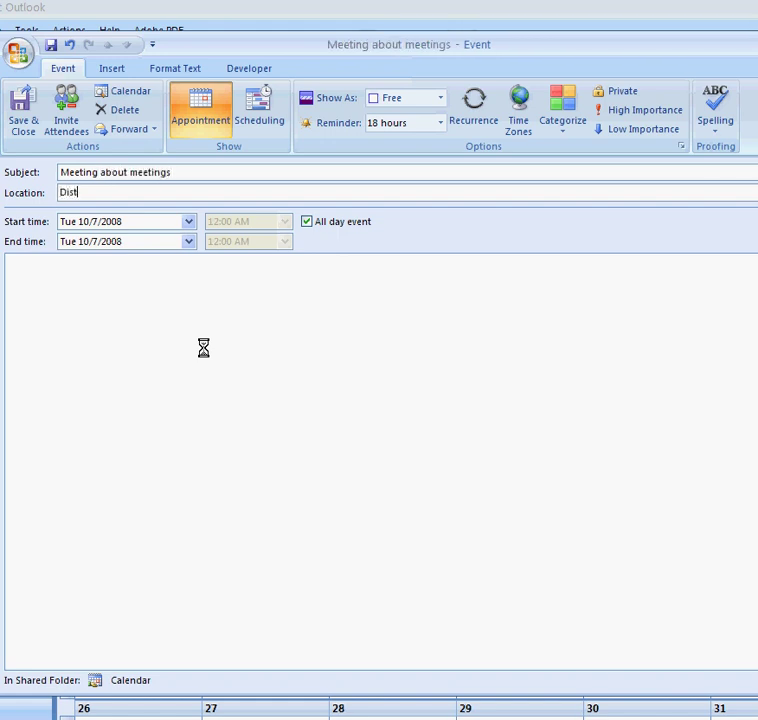
pyautogui.write('rict Office')
pyautogui.click(306, 221)
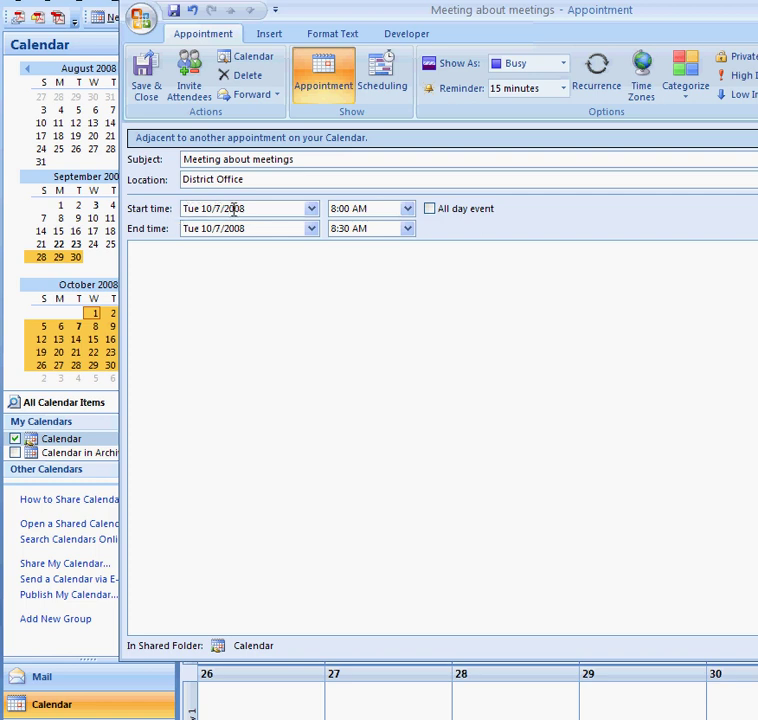
pyautogui.click(407, 212)
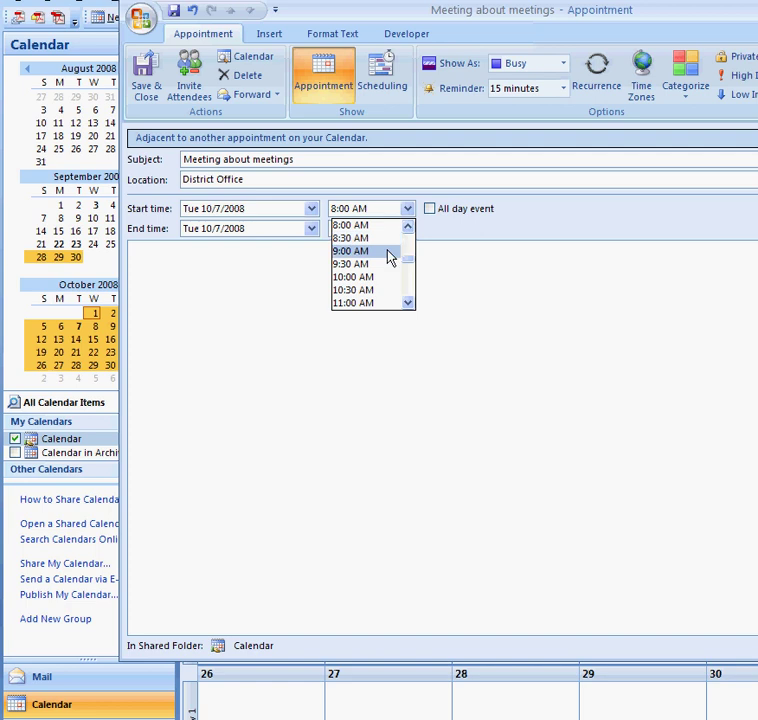
pyautogui.click(387, 251)
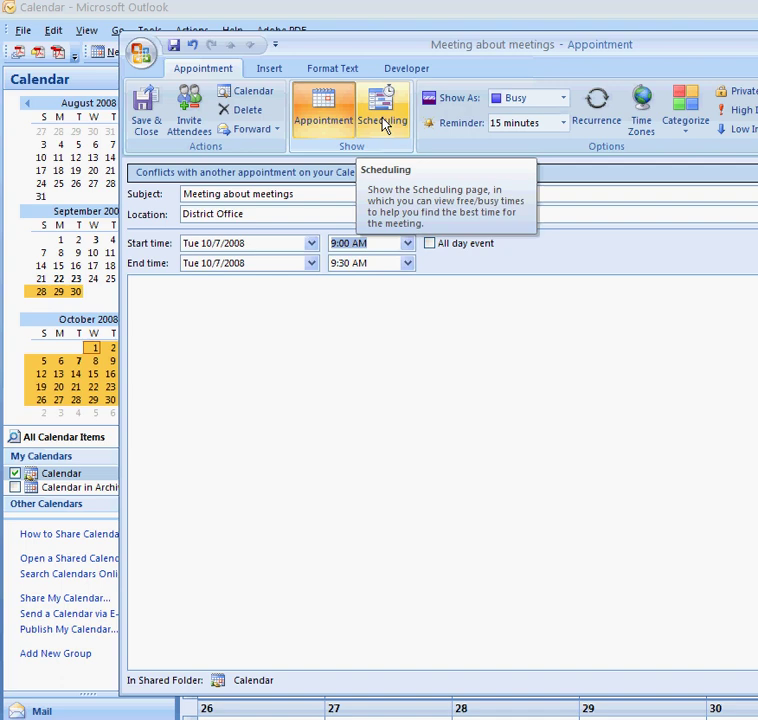
# Show the Scheduling page and inspect the 8:30–9:30 Support Cabinet Meeting overlapping the slot
pyautogui.click(382, 122)
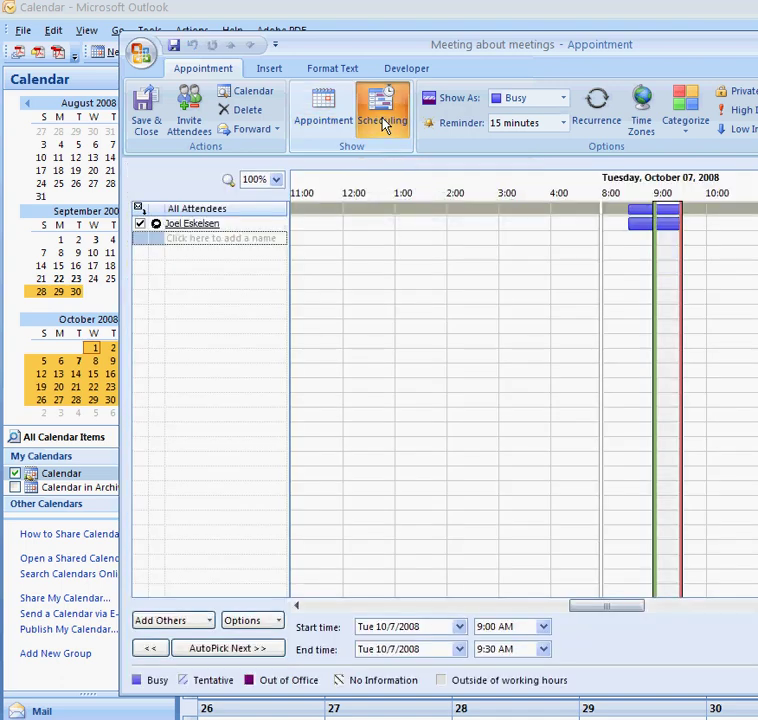
pyautogui.moveTo(672, 228)
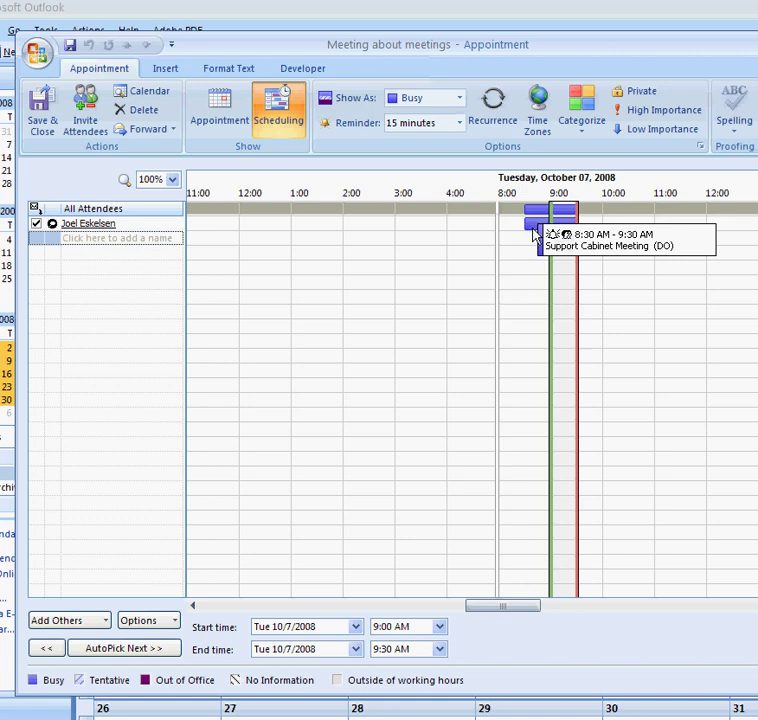
pyautogui.moveTo(533, 230)
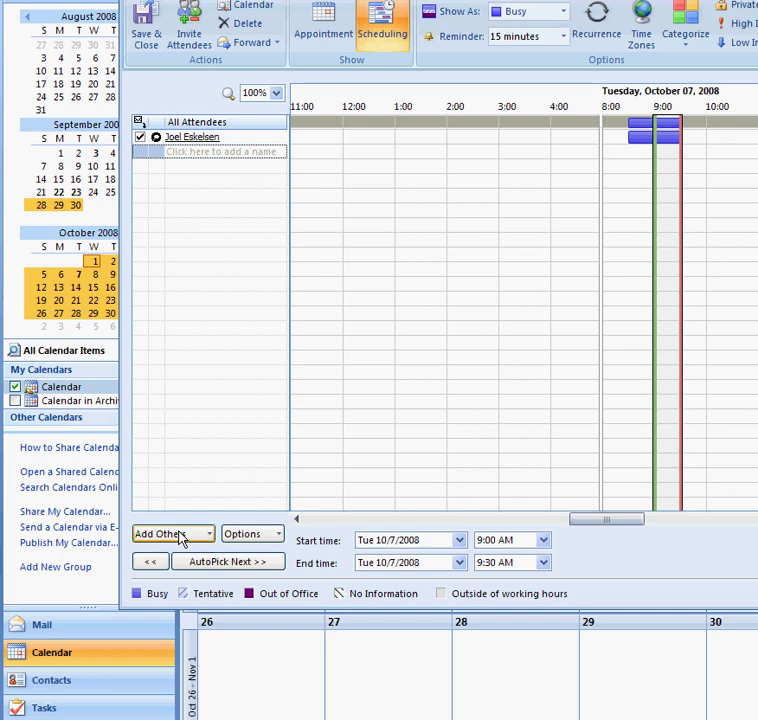
# From the address book, add one required attendee and a searched-for person as optional
pyautogui.click(183, 541)
pyautogui.click(190, 541)
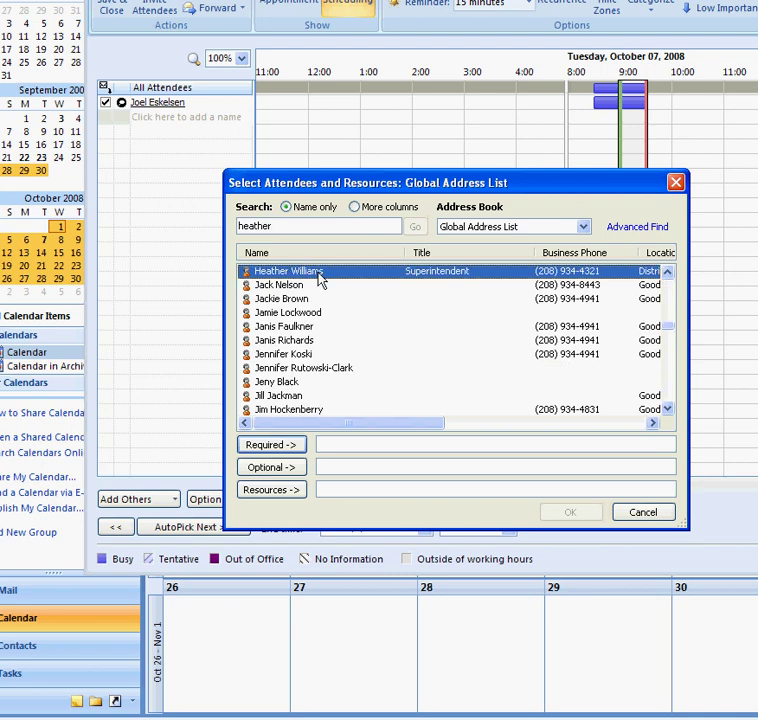
pyautogui.click(270, 445)
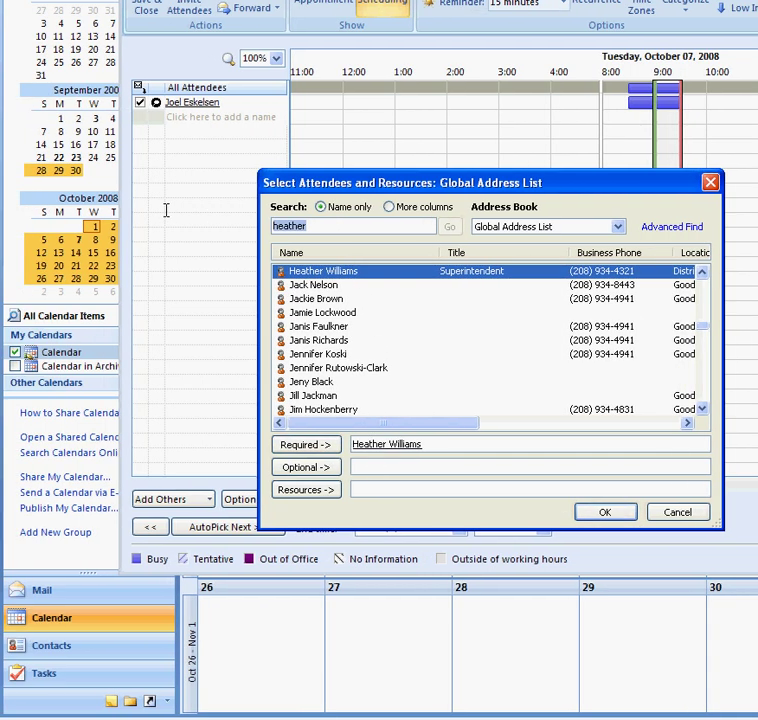
pyautogui.write('cath')
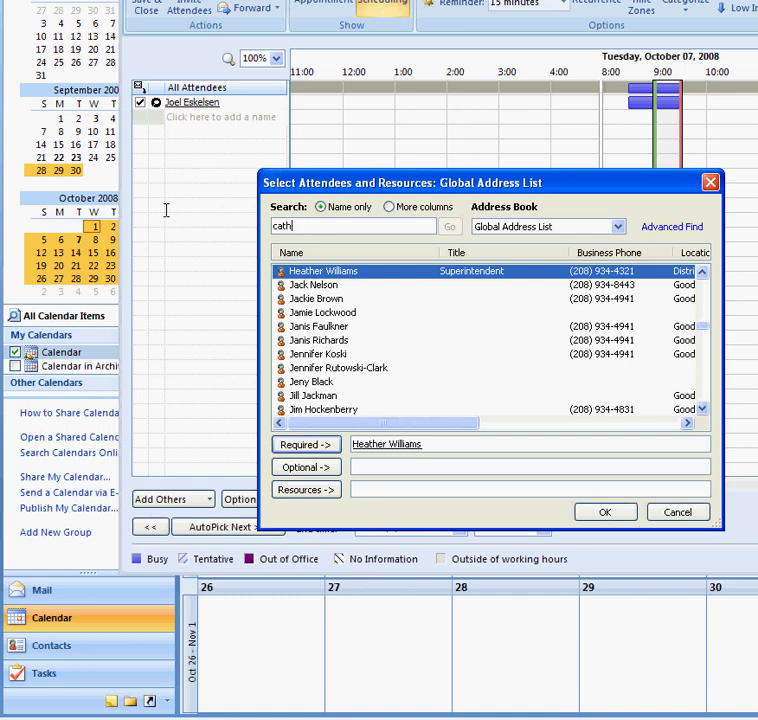
pyautogui.write('y')
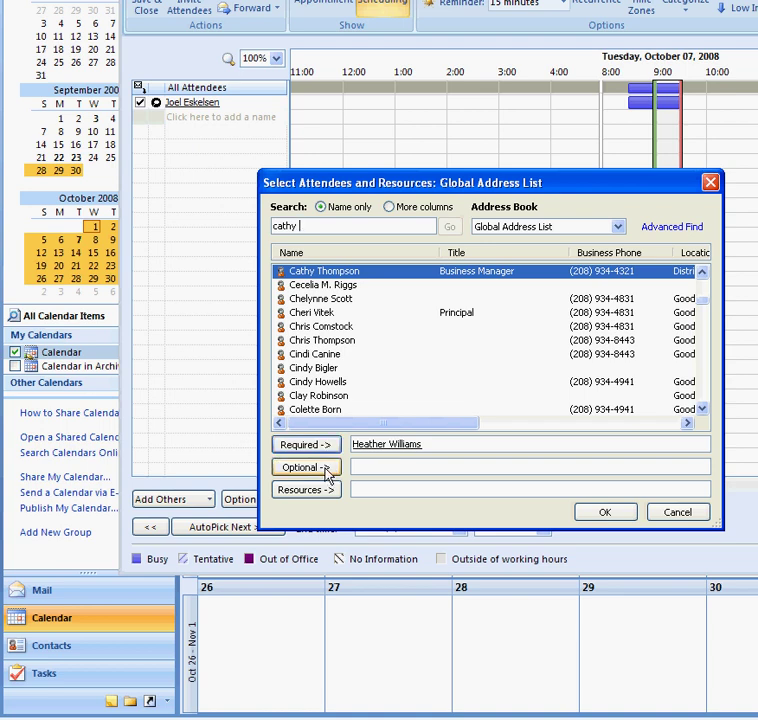
pyautogui.click(325, 467)
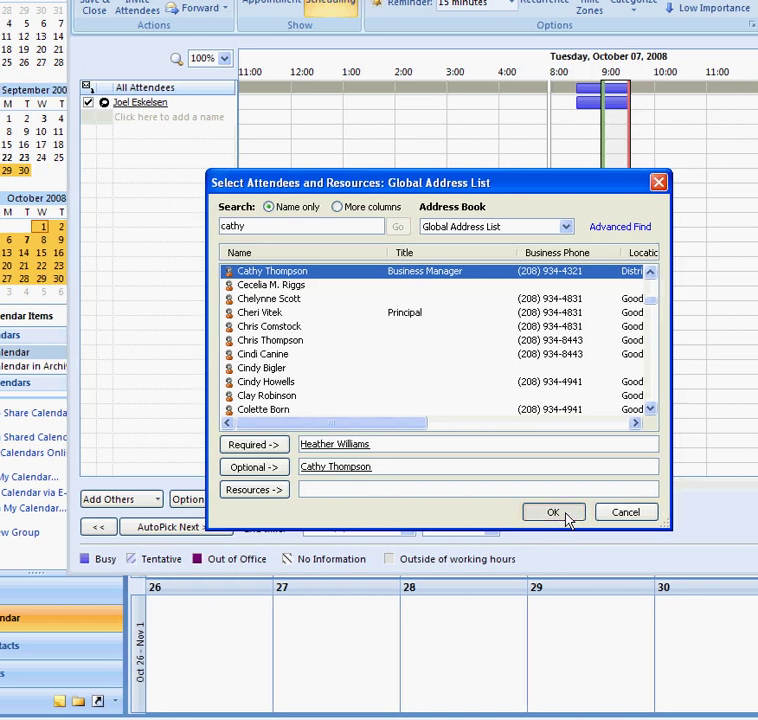
pyautogui.click(566, 514)
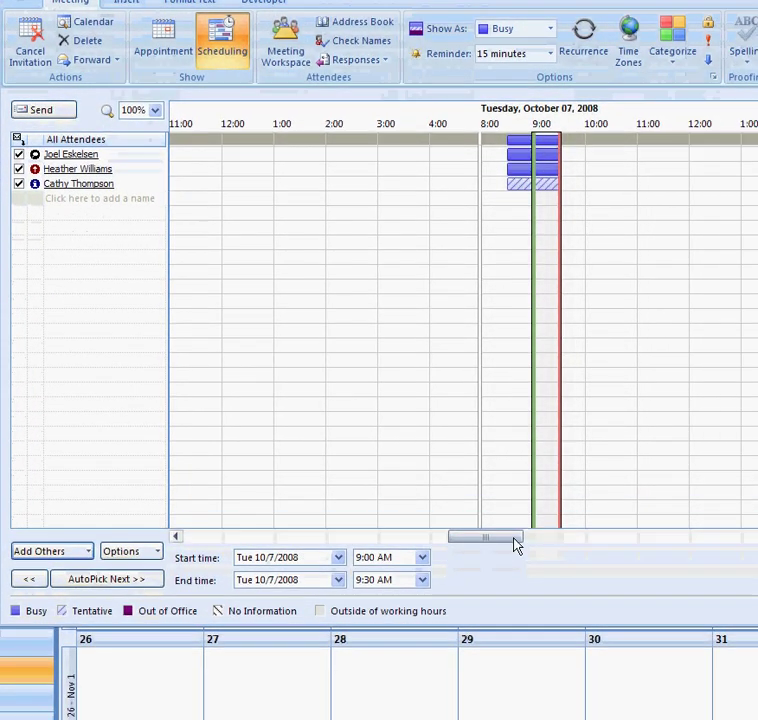
pyautogui.moveTo(515, 545); pyautogui.dragTo(521, 545)
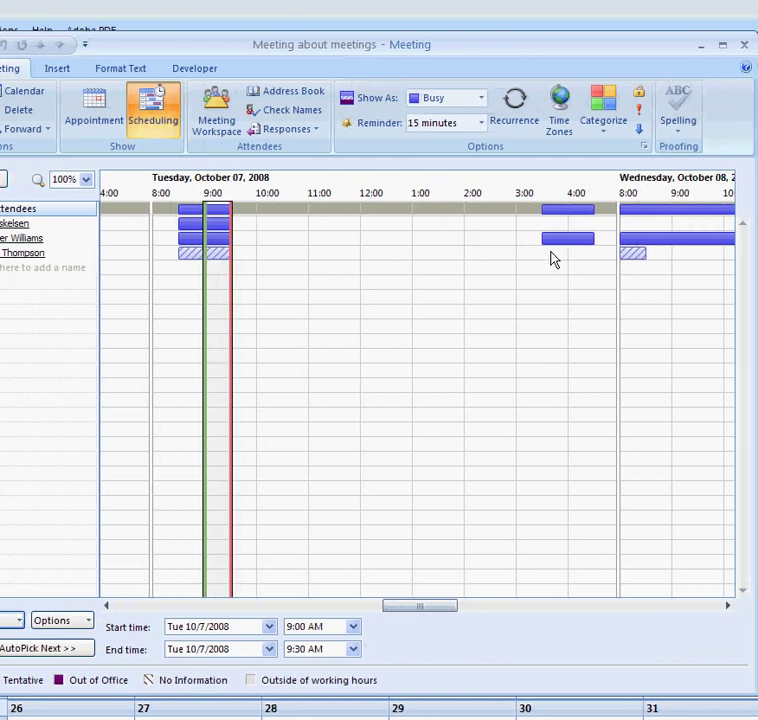
pyautogui.moveTo(223, 231)
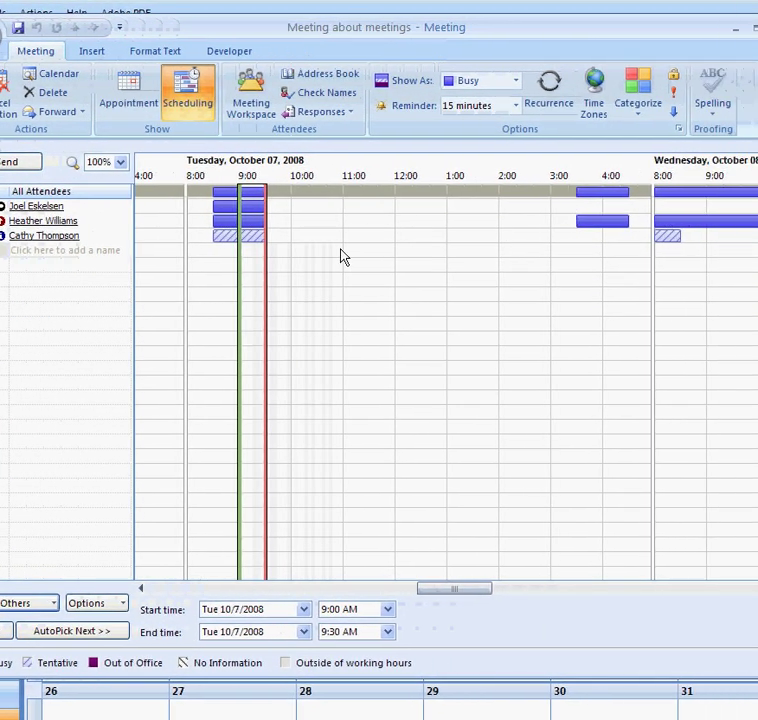
# Move the meeting to 10:30–11:00 AM, a slot free for every attendee
pyautogui.click(316, 211)
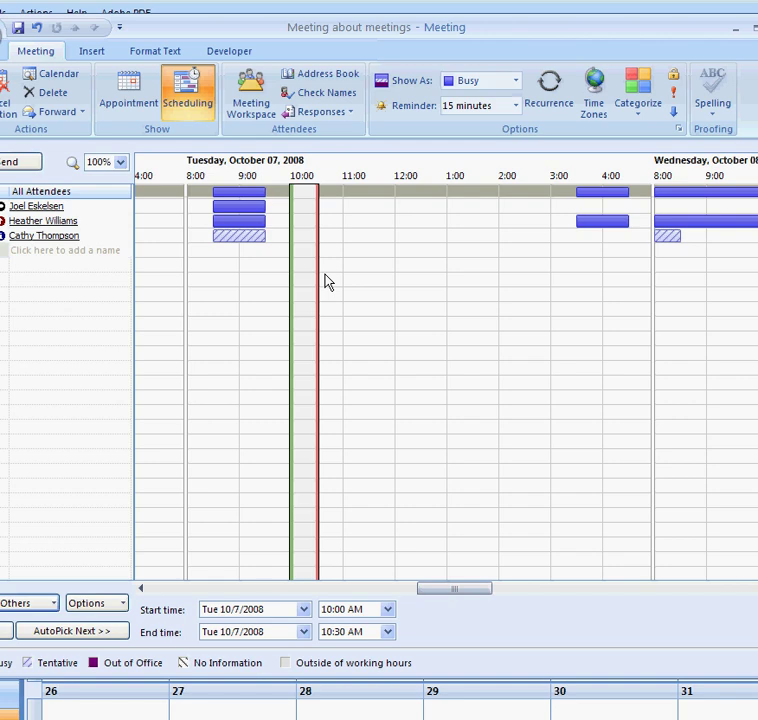
pyautogui.click(331, 217)
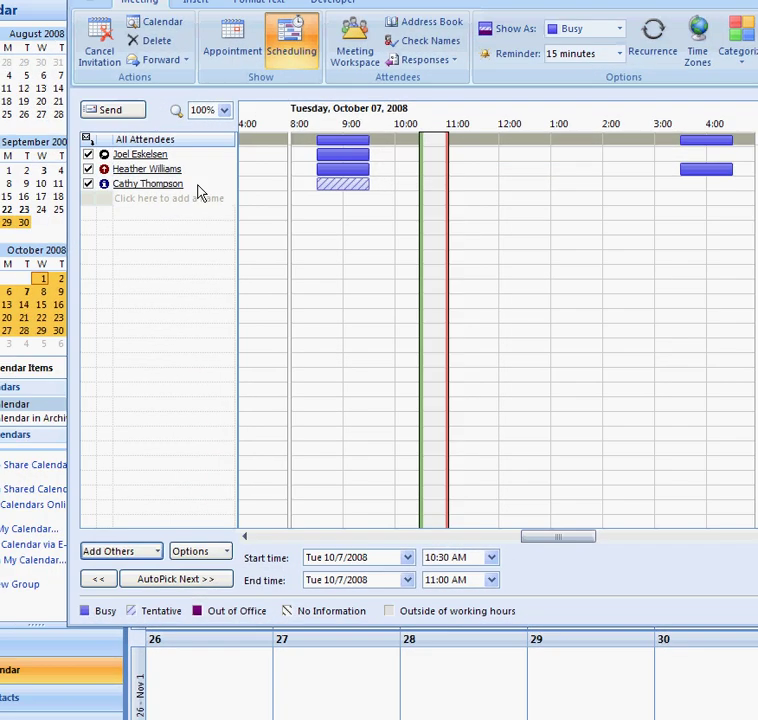
pyautogui.click(198, 186)
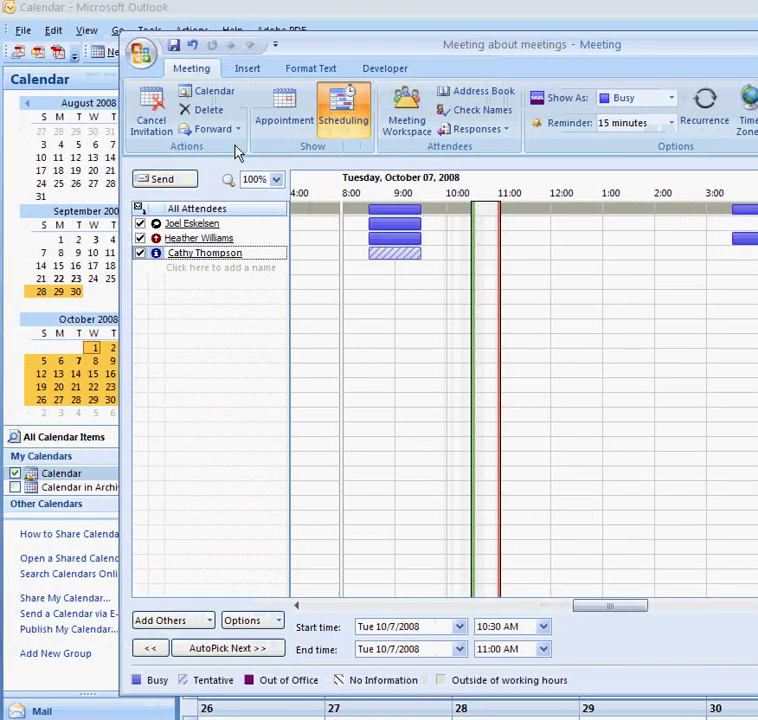
# Write the message about meetings, offering to come to their office and asking if this time works
pyautogui.click(298, 114)
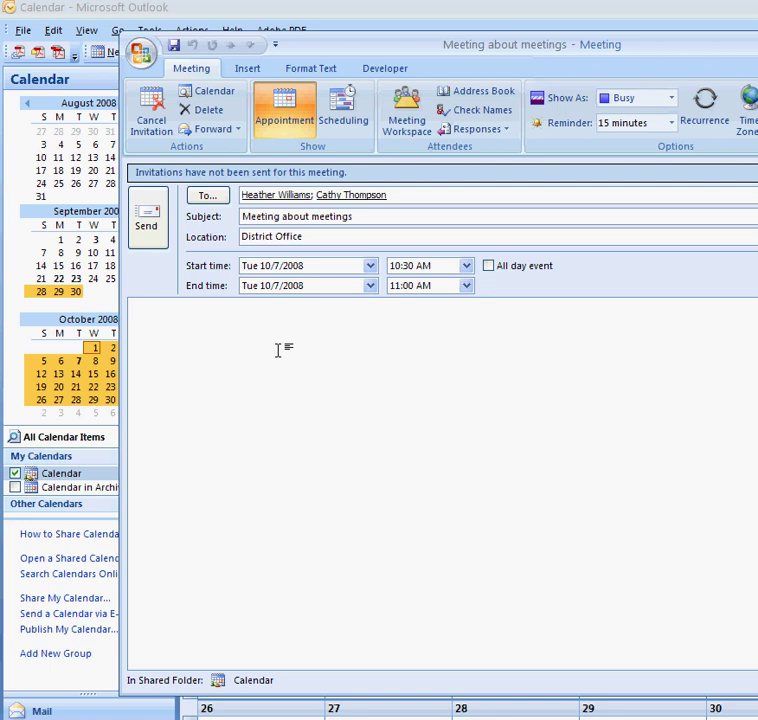
pyautogui.write('You know we need h')
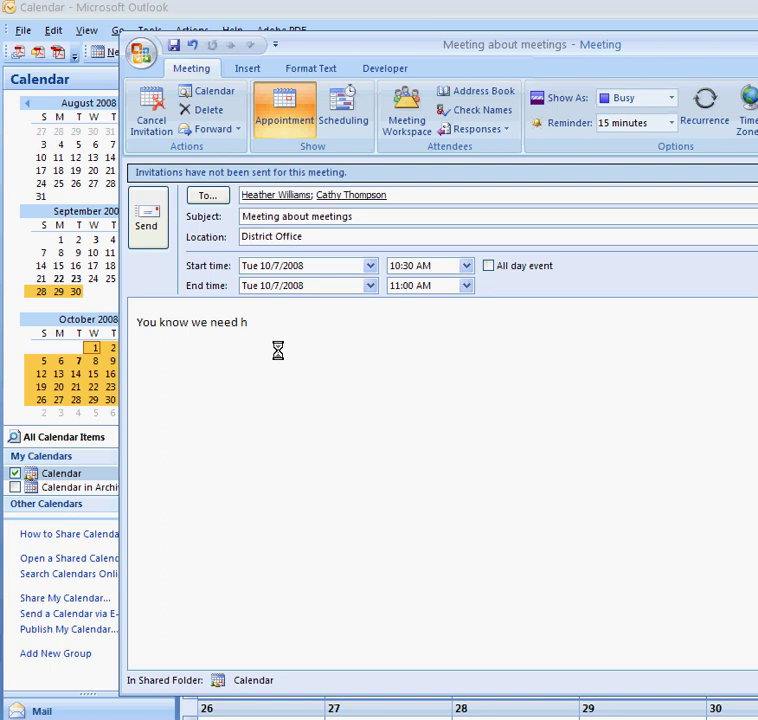
pyautogui.write('ave a meetings bou')
pyautogui.press('BackSpace')
pyautogui.press('BackSpace')
pyautogui.press('BackSpace')
pyautogui.press('BackSpace')
pyautogui.write('about meetings.')
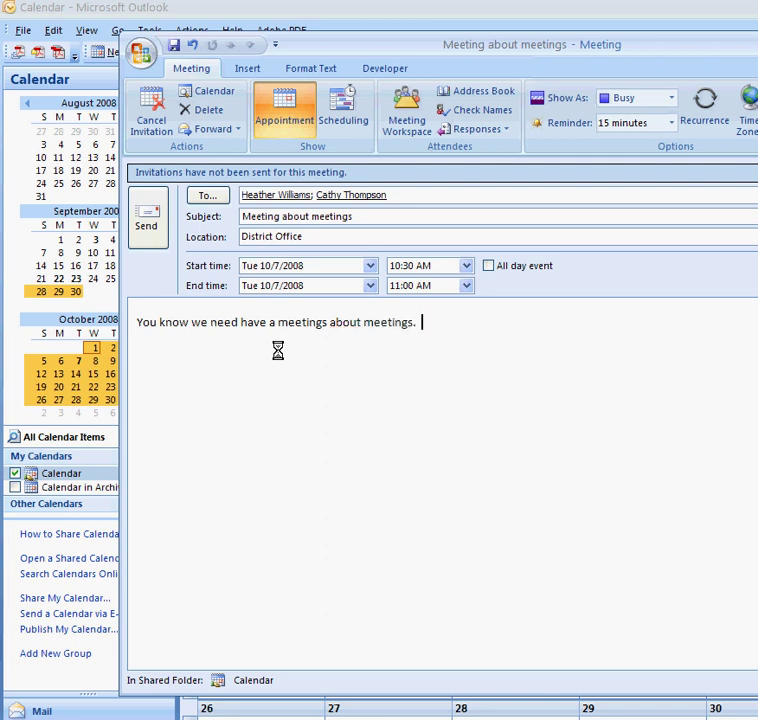
pyautogui.write("  And I'll come")
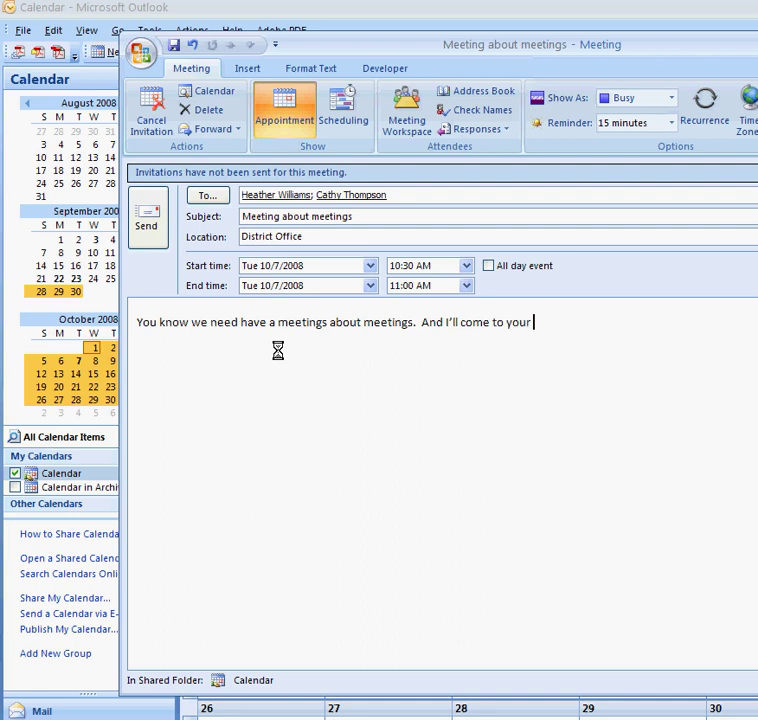
pyautogui.write(' to your office, let me know')
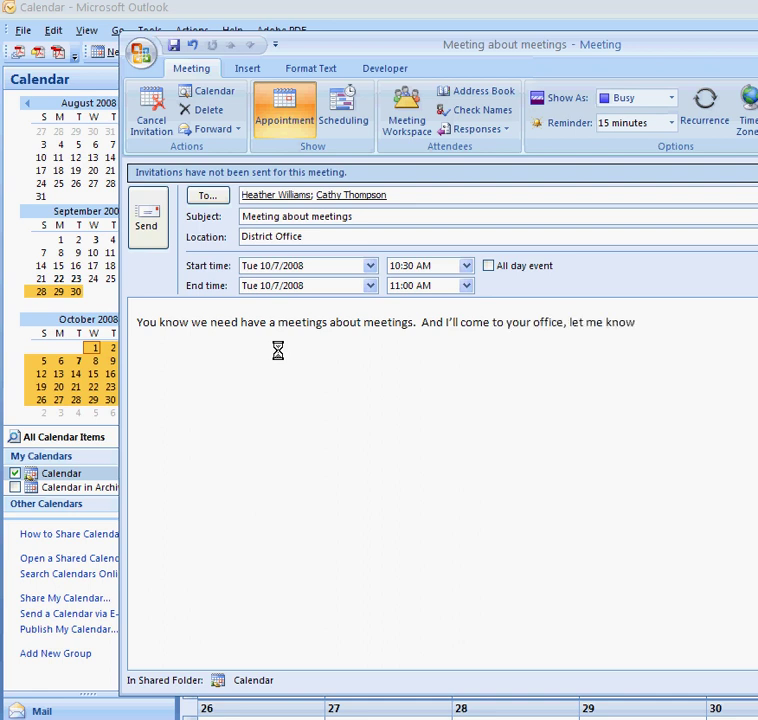
pyautogui.write(' if this time wi')
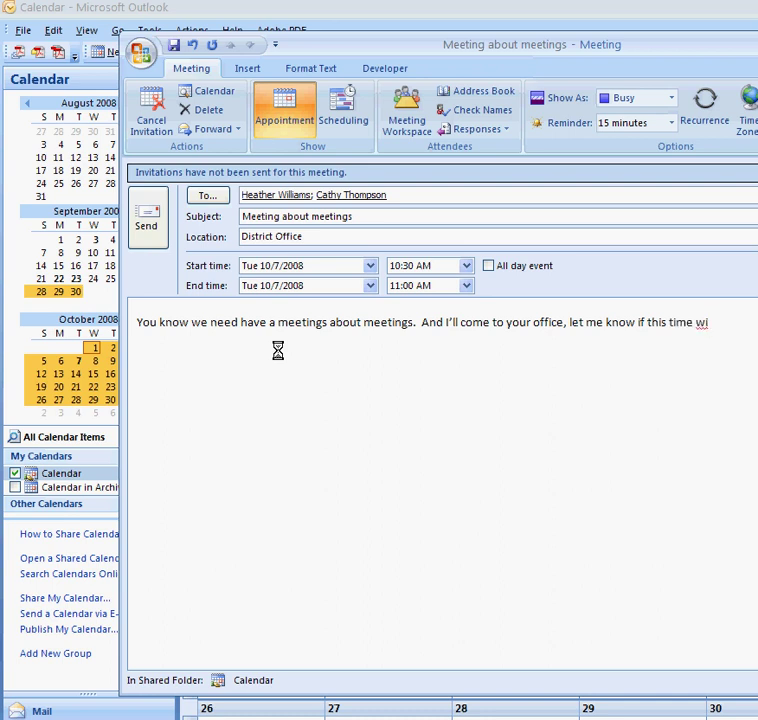
pyautogui.write('ll owr')
pyautogui.press('BackSpace')
pyautogui.press('BackSpace')
pyautogui.press('BackSpace')
pyautogui.write('work')
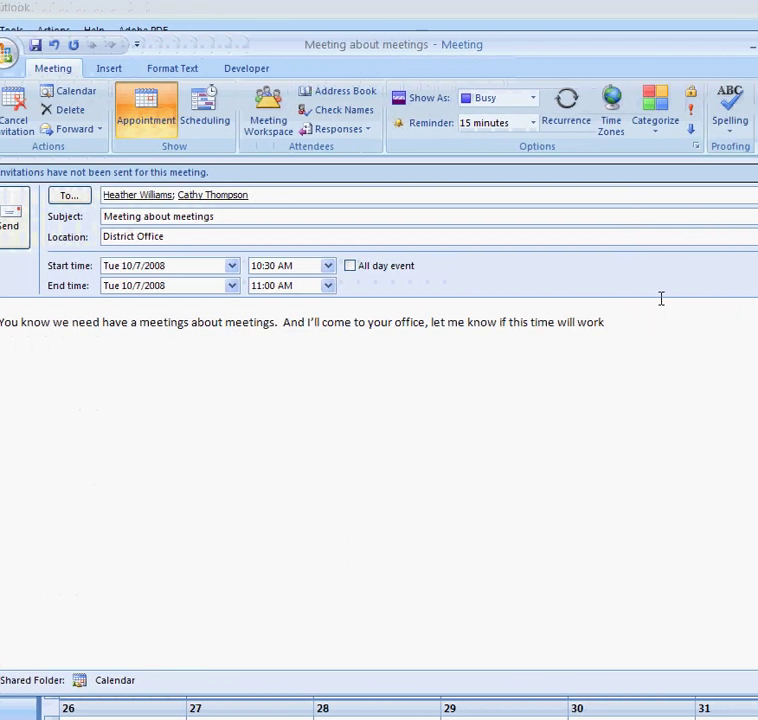
pyautogui.write('.')
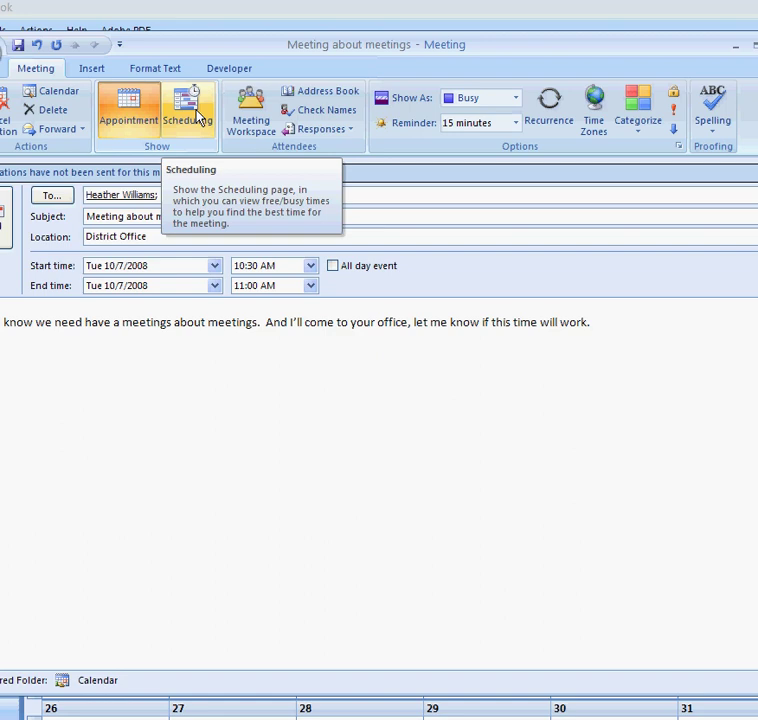
# Replace the other attendees with your own address and send the meeting request
pyautogui.click(190, 113)
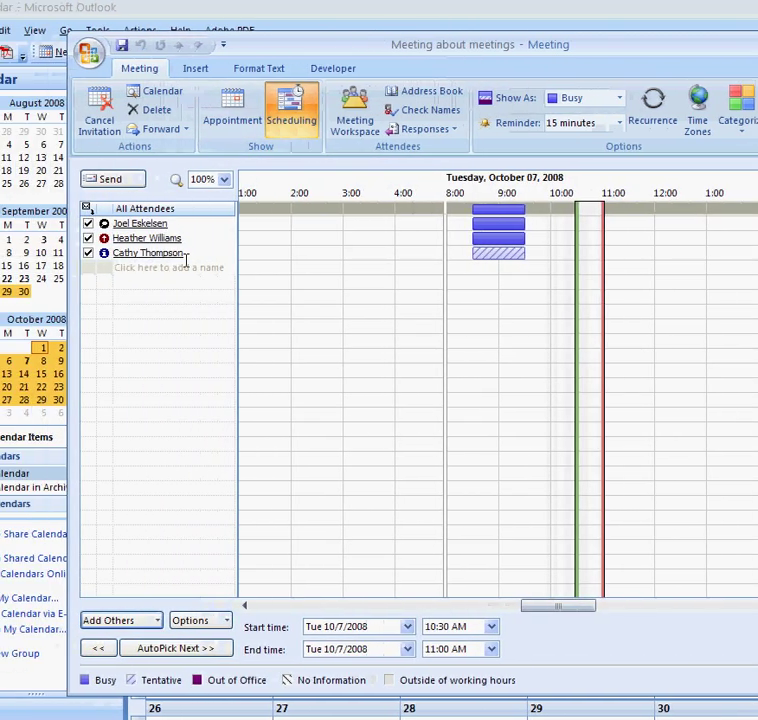
pyautogui.press('BackSpace')
pyautogui.click(208, 238)
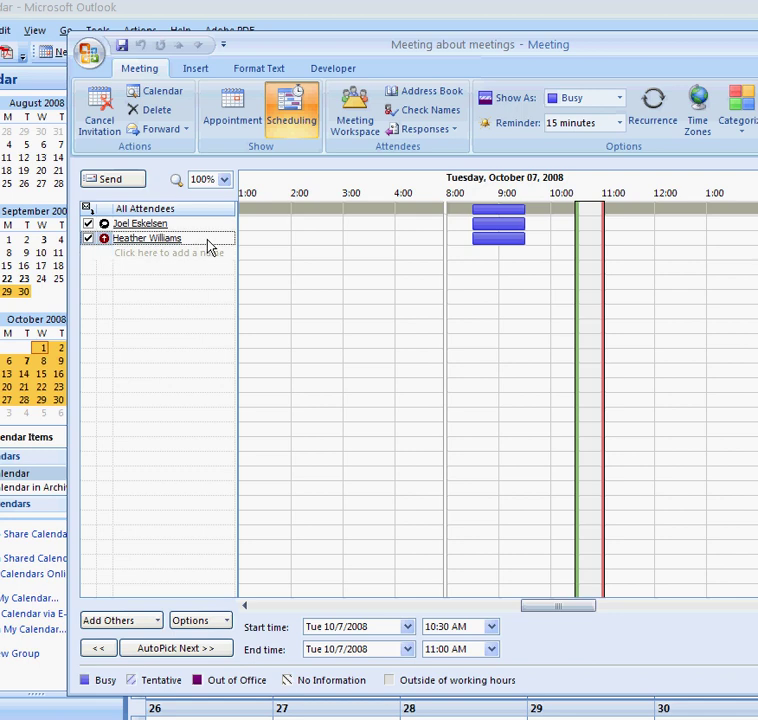
pyautogui.press('BackSpace')
pyautogui.write('joel.eskelsen')
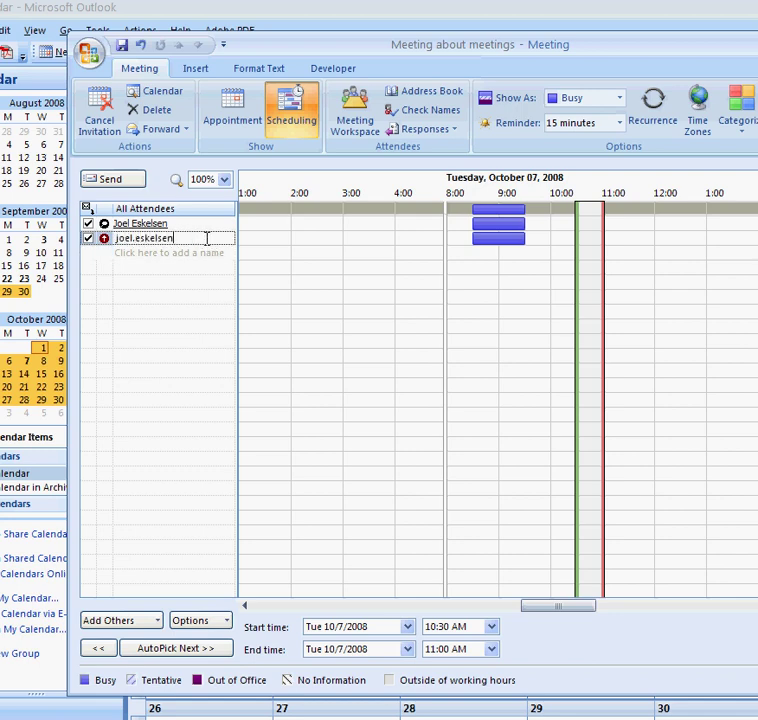
pyautogui.press('Return')
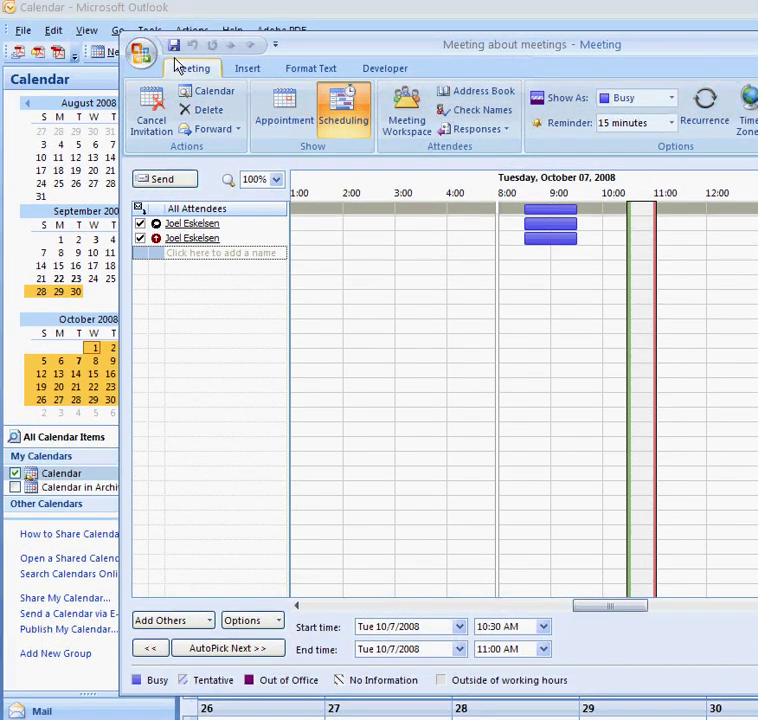
pyautogui.click(183, 184)
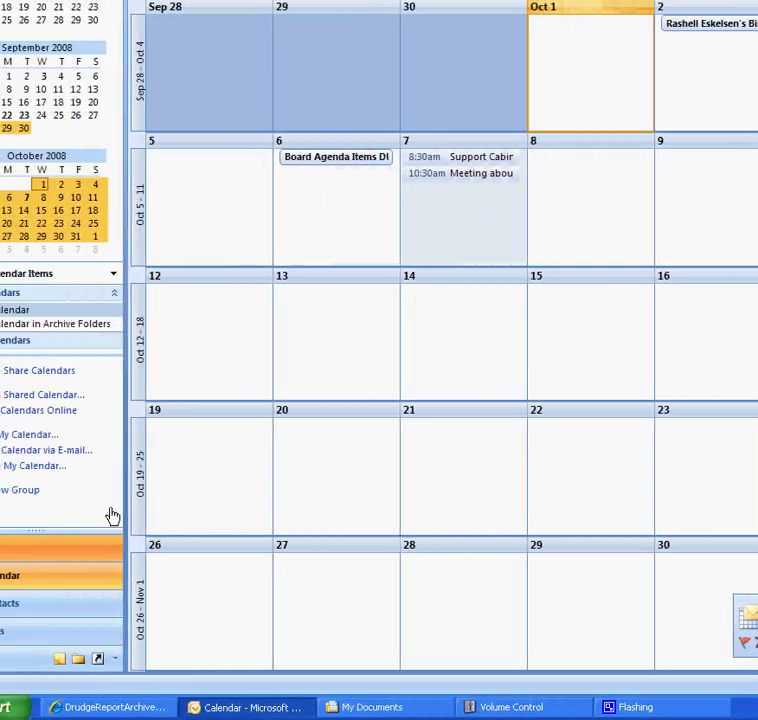
# Open the Meeting about meetings request in the inbox and view it on the calendar
pyautogui.click(0, 545)
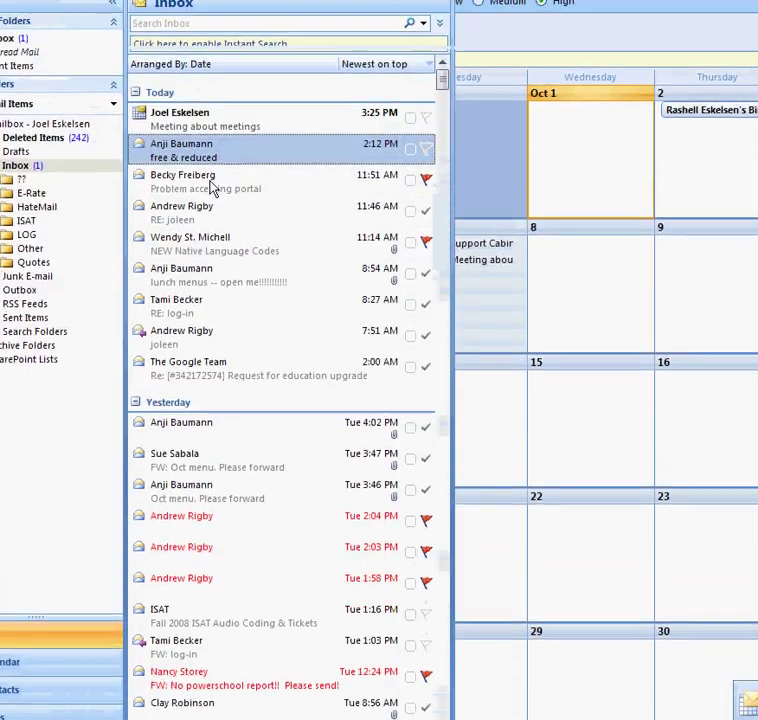
pyautogui.click(200, 122)
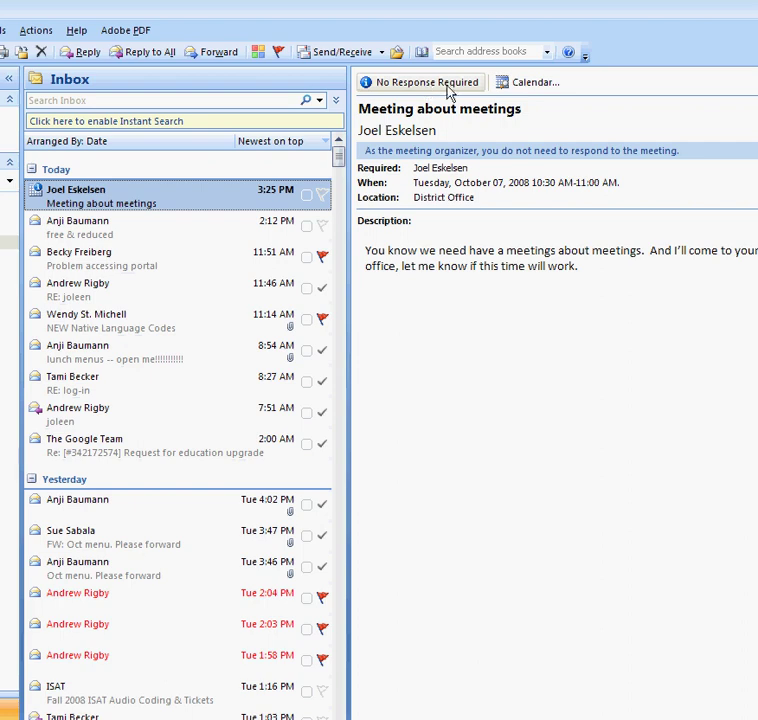
pyautogui.click(521, 89)
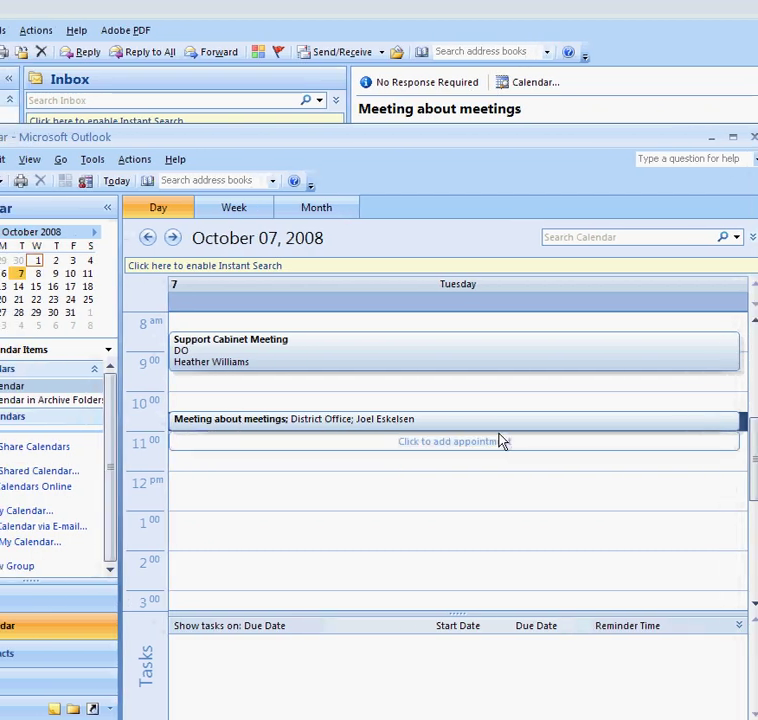
# Close the separate calendar window and show the October 2008 month view in the main calendar
pyautogui.click(668, 136)
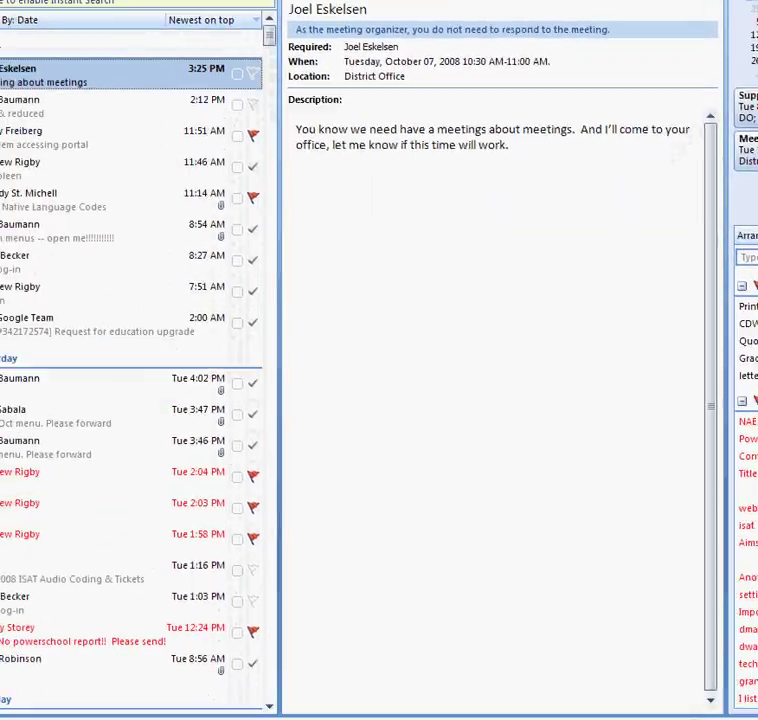
pyautogui.click(50, 606)
pyautogui.click(58, 578)
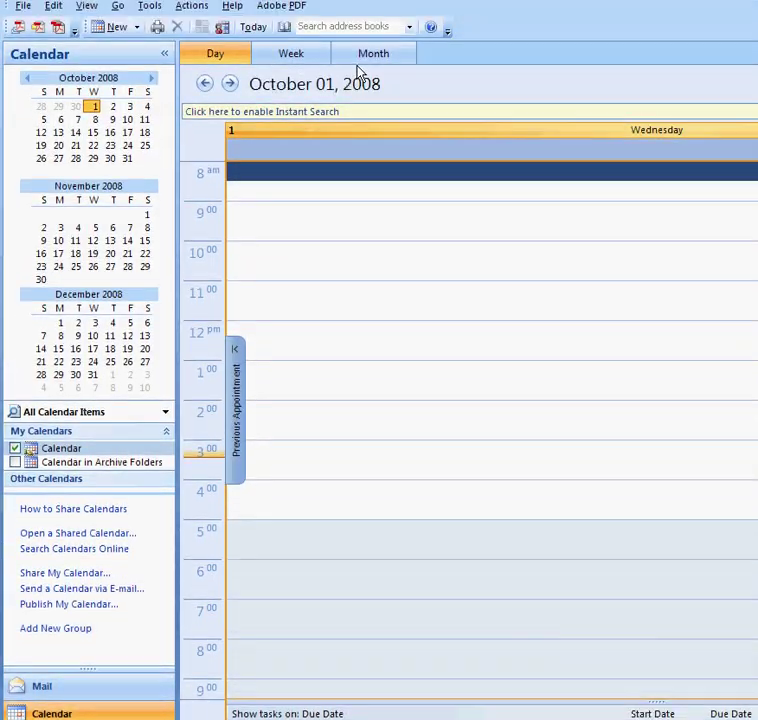
pyautogui.click(362, 56)
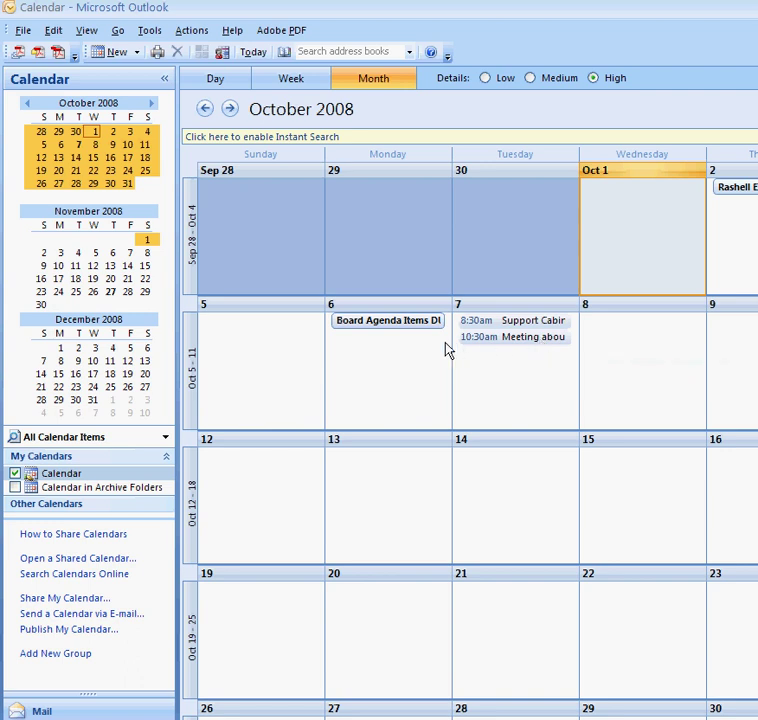
pyautogui.moveTo(446, 344)
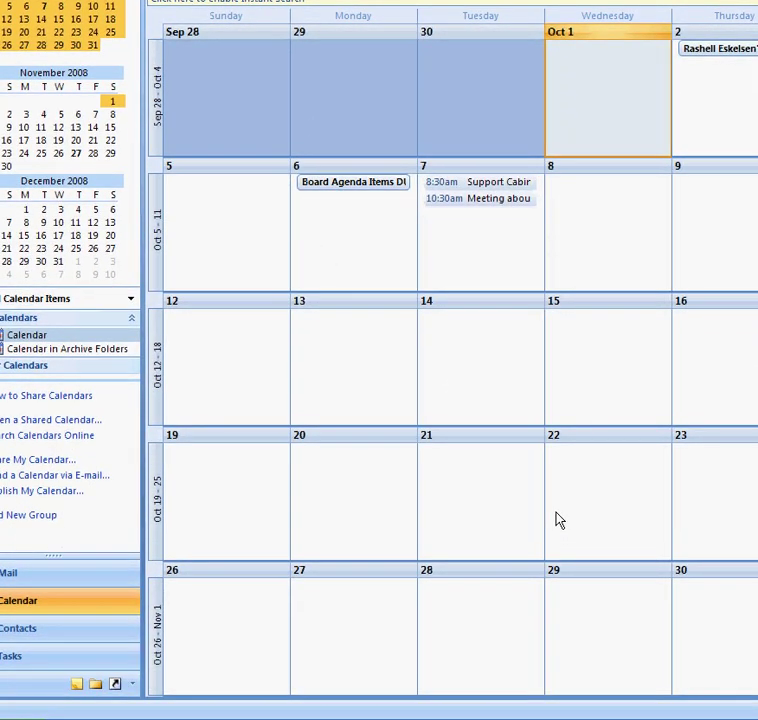
pyautogui.moveTo(595, 659)
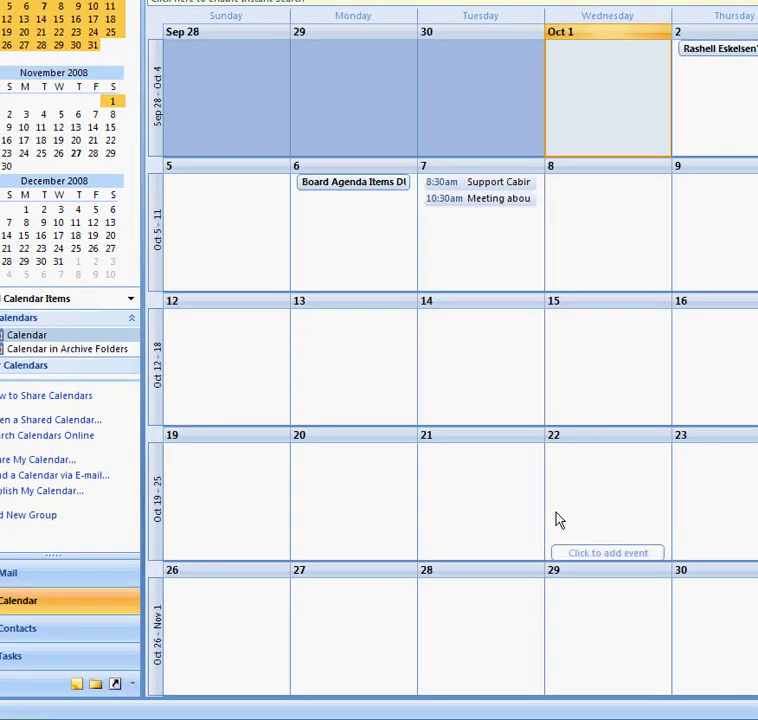